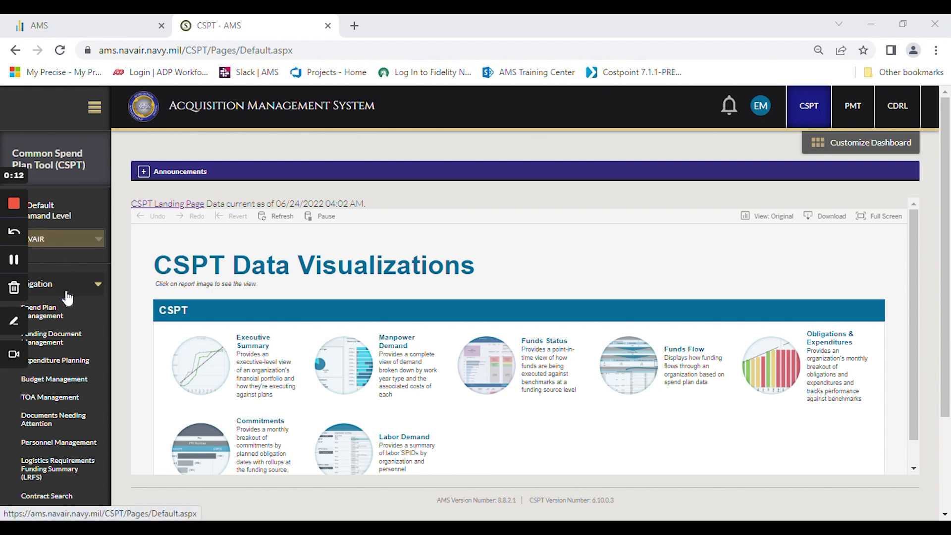
drag(946, 257, 946, 301)
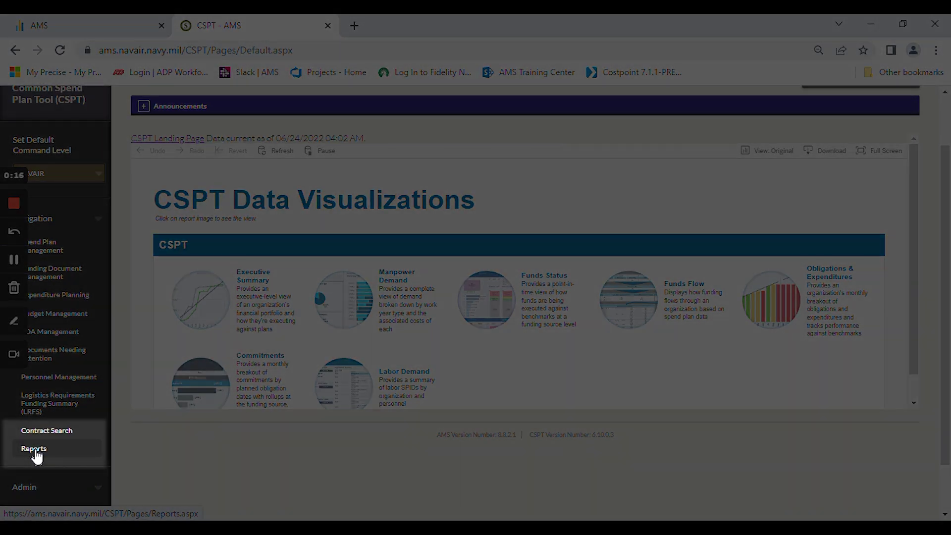
- Go to the Reports page and review the report list down to the Permissions Report
click(34, 449)
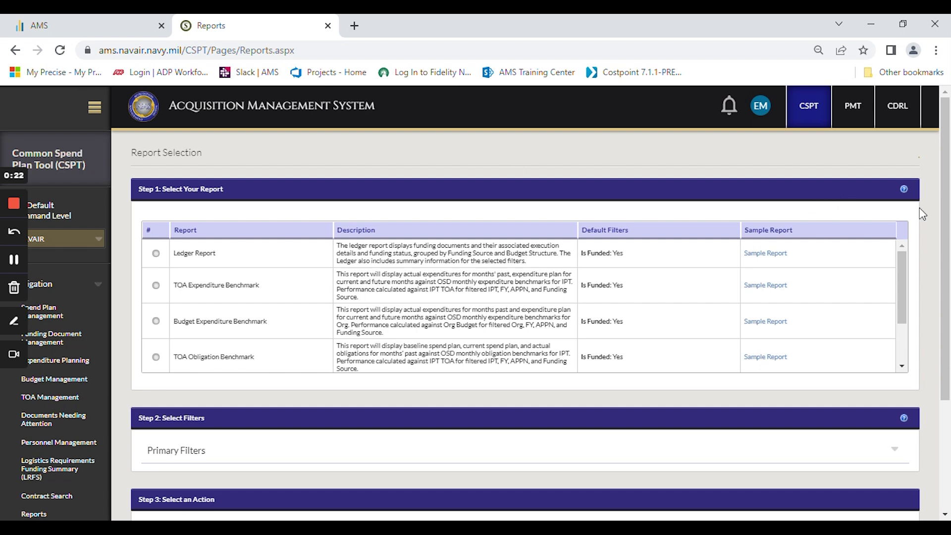
mouse_move(945, 223)
mouse_down()
mouse_move(947, 336)
mouse_move(945, 104)
mouse_up()
drag(901, 285, 912, 329)
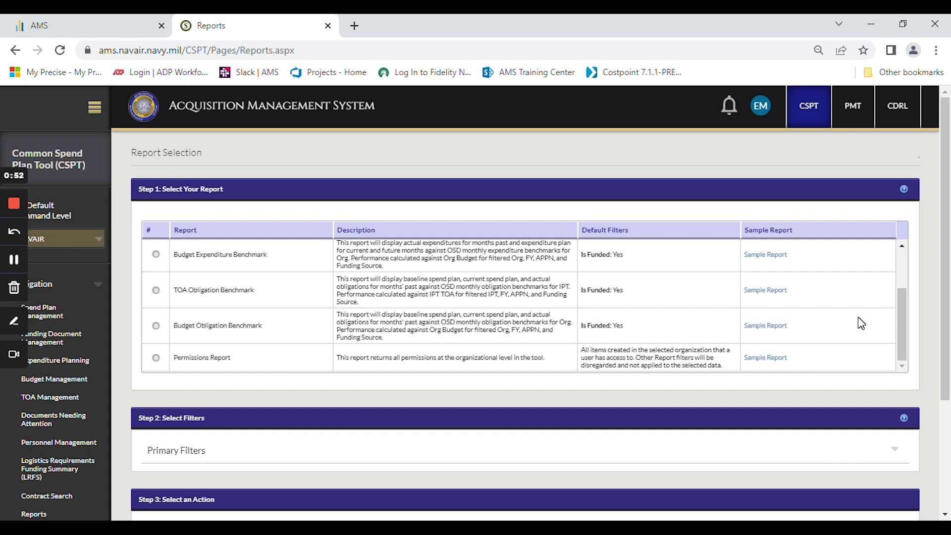
drag(900, 318, 900, 277)
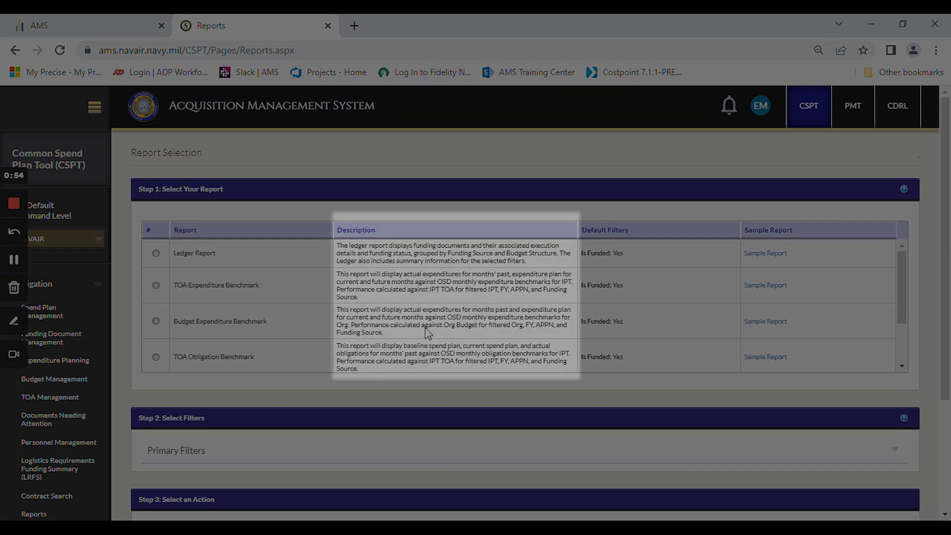